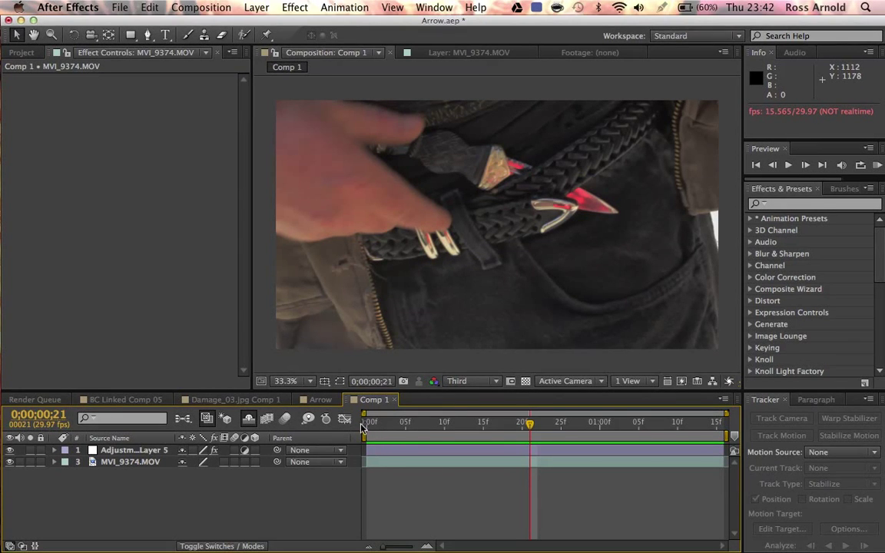
# - Scrub and preview the MVI_9374.MOV clip to study the knife's red reflections
pyautogui.click(366, 428)
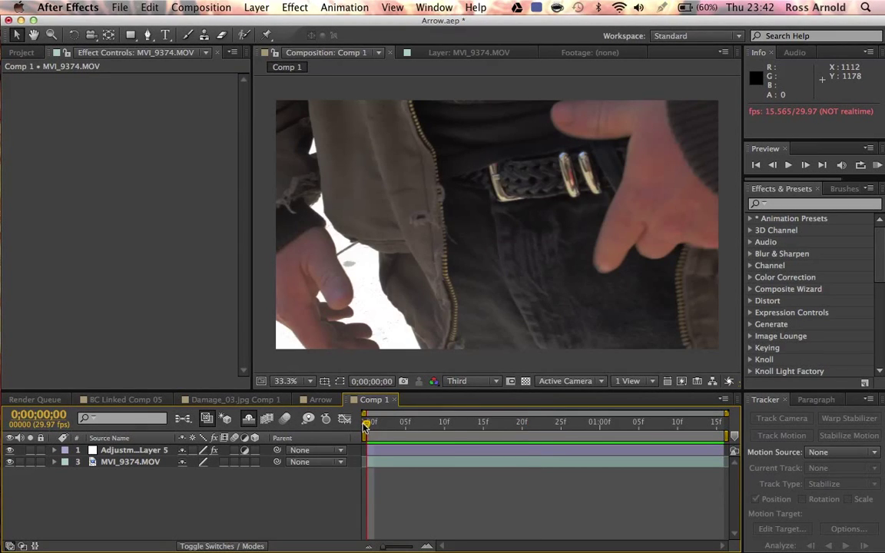
pyautogui.moveTo(366, 428); pyautogui.dragTo(537, 412)
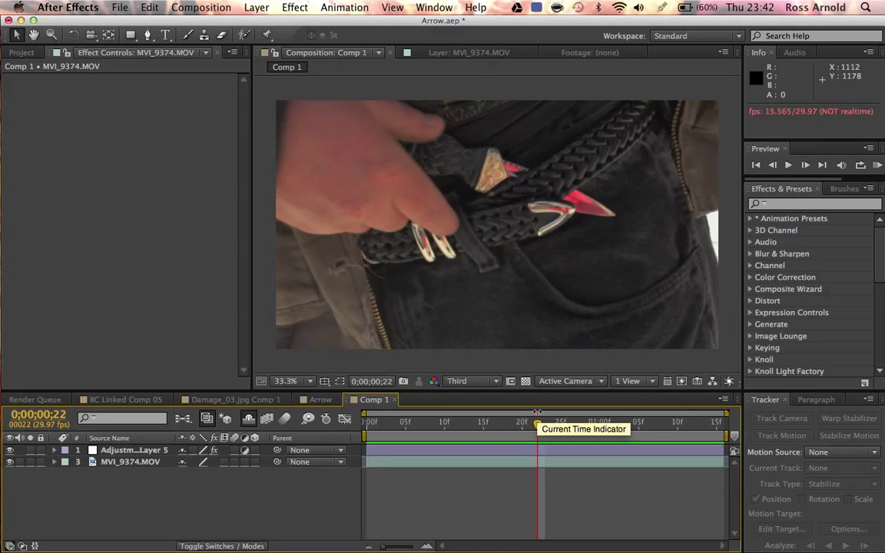
pyautogui.press('space')
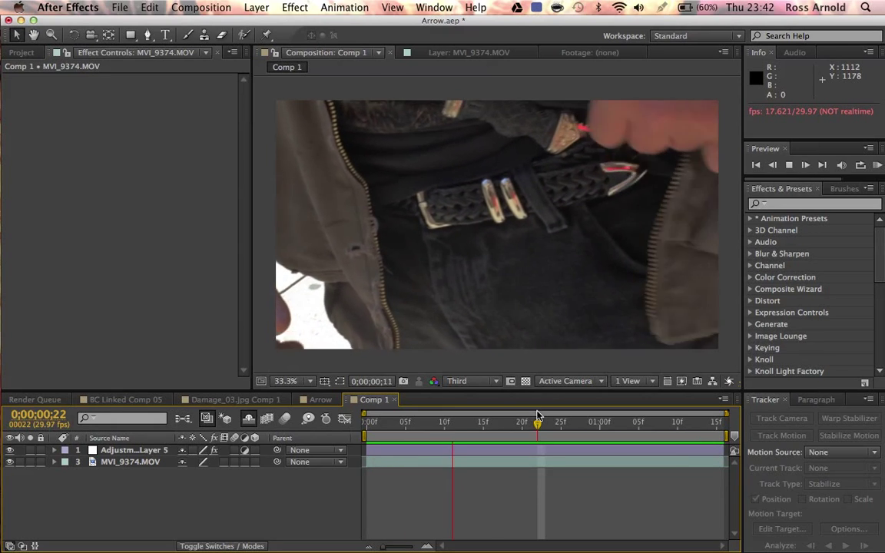
pyautogui.press('space')
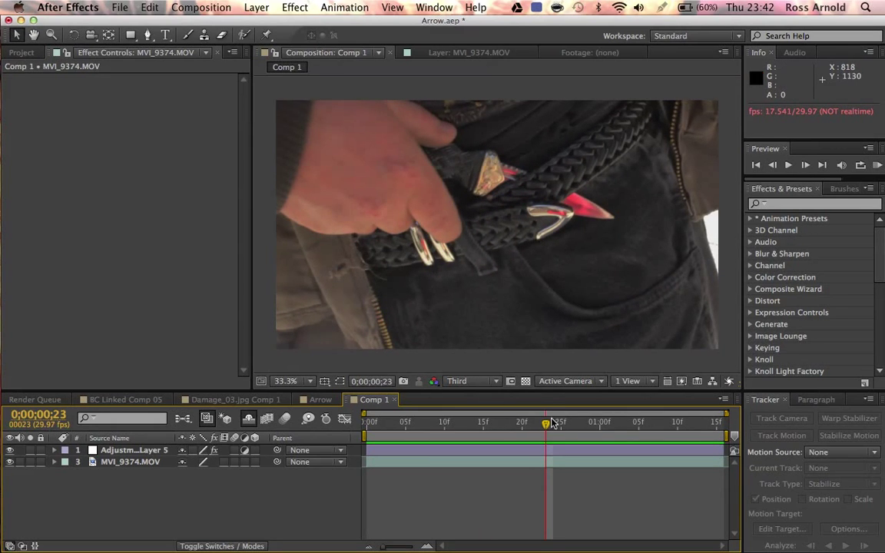
pyautogui.moveTo(547, 427); pyautogui.dragTo(365, 427)
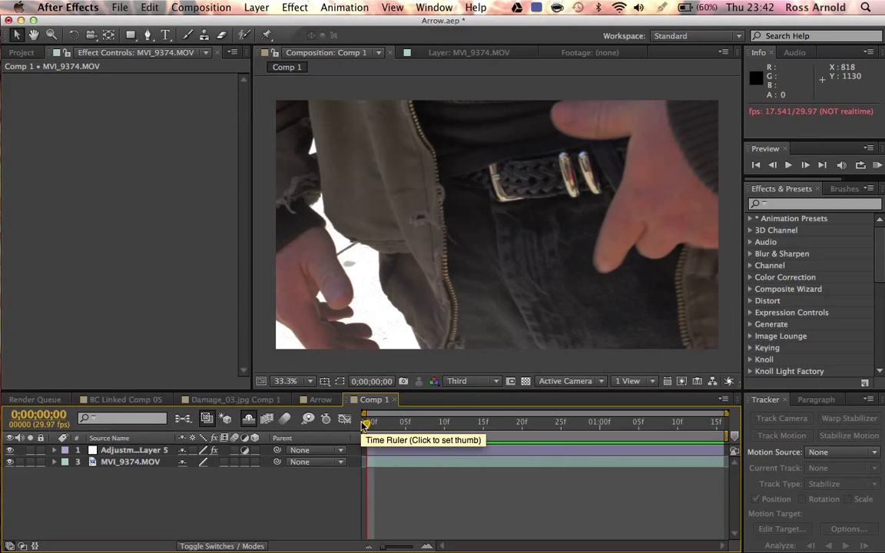
pyautogui.press('space')
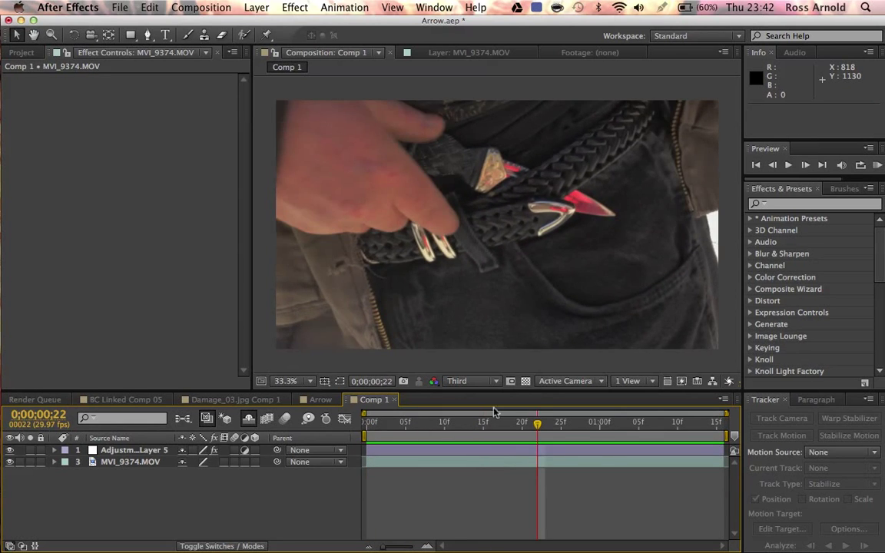
pyautogui.moveTo(539, 432); pyautogui.dragTo(340, 447)
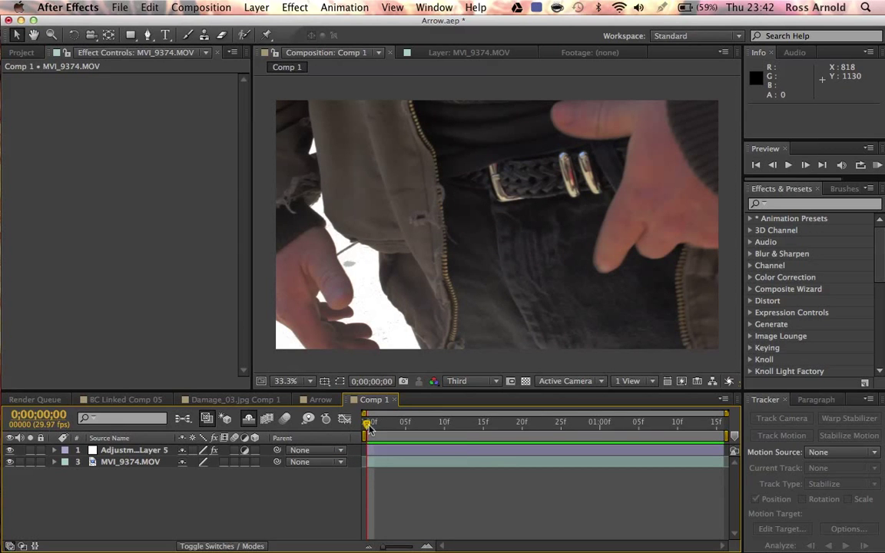
pyautogui.moveTo(366, 430); pyautogui.dragTo(508, 438)
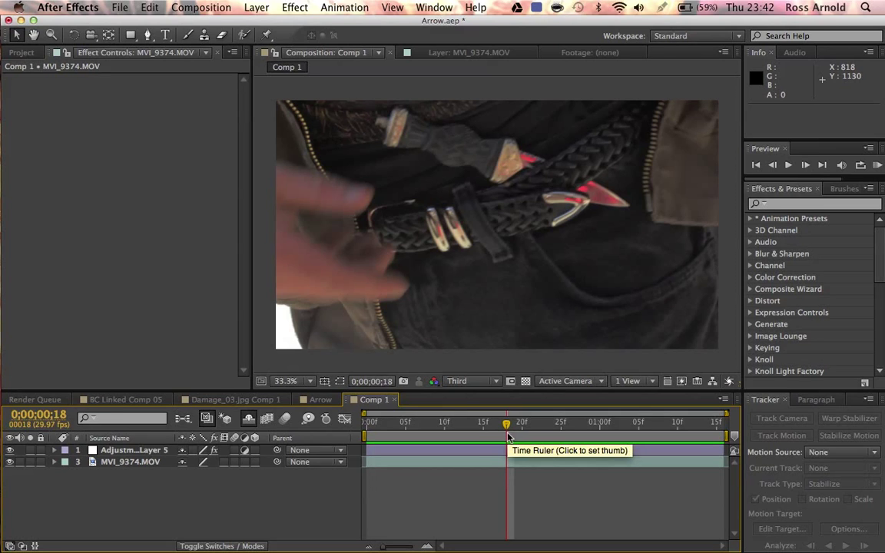
pyautogui.moveTo(507, 425)
pyautogui.mouseDown()
pyautogui.moveTo(475, 429)
pyautogui.moveTo(522, 432)
pyautogui.mouseUp()
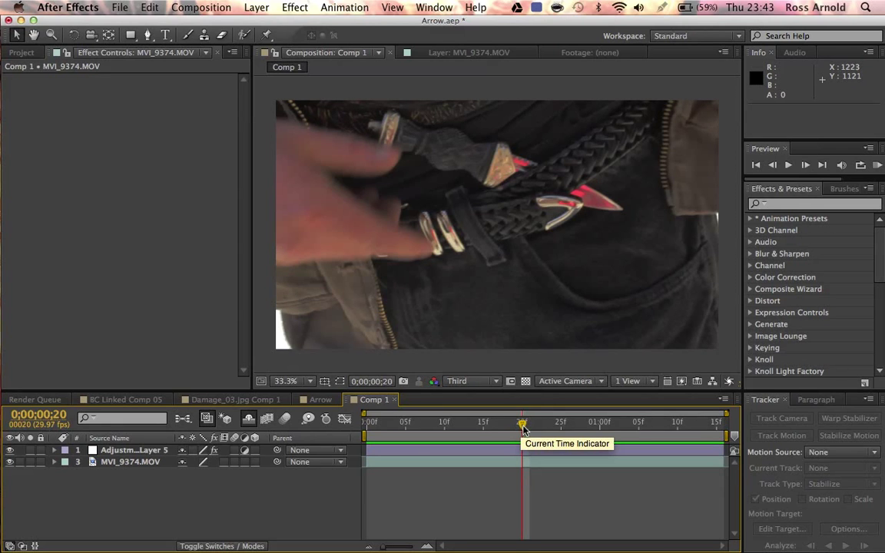
pyautogui.click(474, 279)
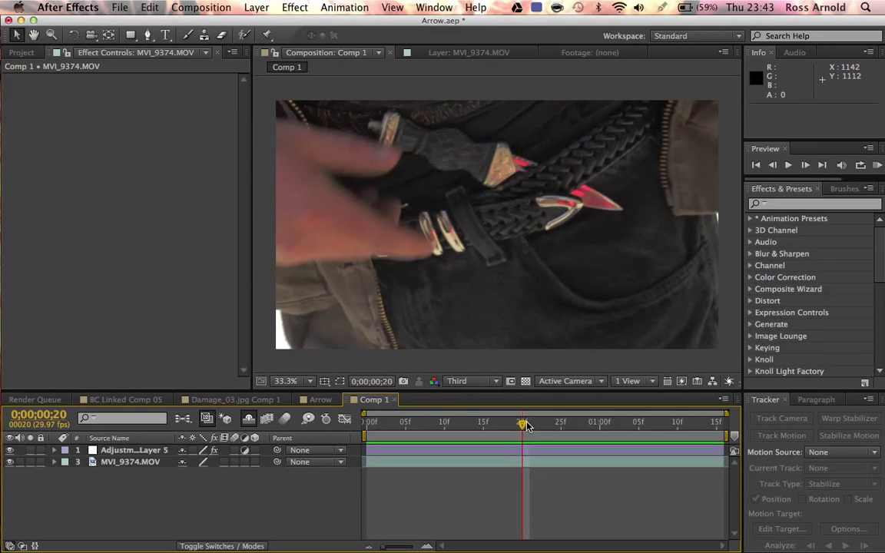
# - Step frame by frame to land on the frame showing the knife's red glints
pyautogui.moveTo(526, 425)
pyautogui.mouseDown()
pyautogui.moveTo(608, 425)
pyautogui.moveTo(607, 416)
pyautogui.moveTo(500, 424)
pyautogui.moveTo(567, 424)
pyautogui.mouseUp()
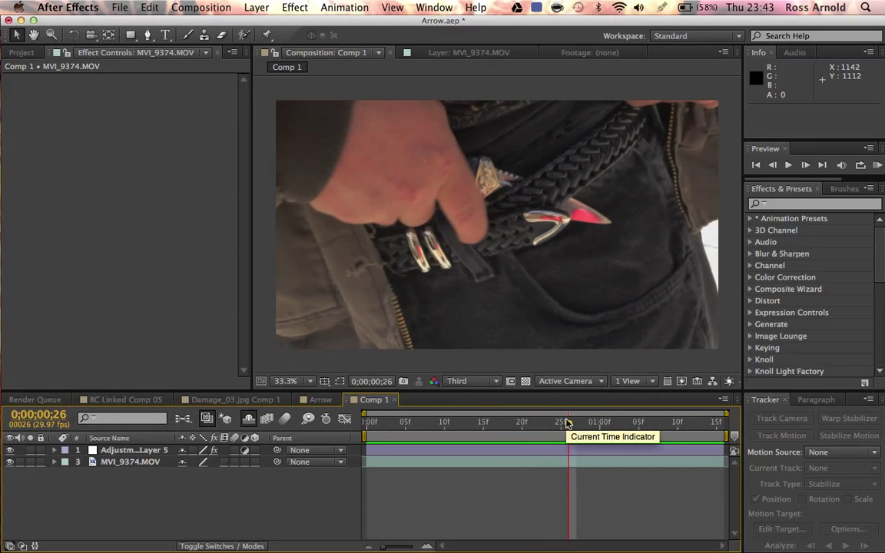
pyautogui.press('pagedown')
pyautogui.press('pagedown')
pyautogui.press('pagedown')
pyautogui.press('pagedown')
pyautogui.press('pagedown')
pyautogui.press('pagedown')
pyautogui.press('pageup')
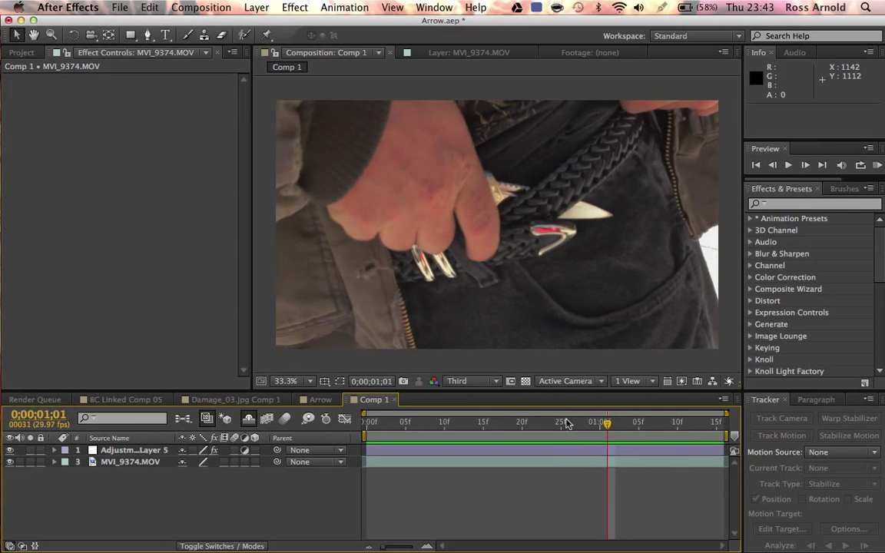
pyautogui.press('pageup')
pyautogui.press('pageup')
pyautogui.press('pageup')
pyautogui.press('pageup')
pyautogui.press('pageup')
pyautogui.press('pageup')
pyautogui.press('pageup')
pyautogui.press('pageup')
pyautogui.press('pageup')
pyautogui.press('pageup')
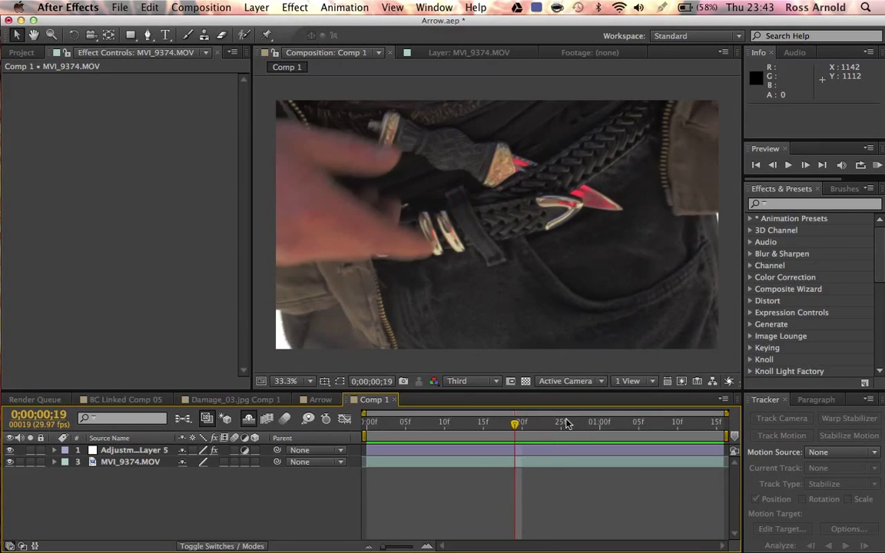
pyautogui.press('pageup')
pyautogui.press('pageup')
pyautogui.press('pageup')
pyautogui.press('pageup')
pyautogui.press('pageup')
pyautogui.press('pageup')
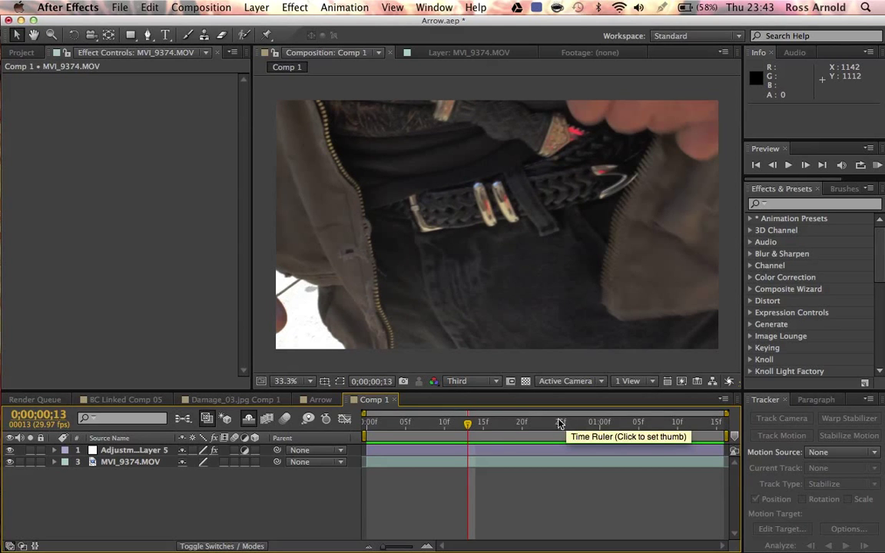
pyautogui.moveTo(468, 424); pyautogui.dragTo(515, 431)
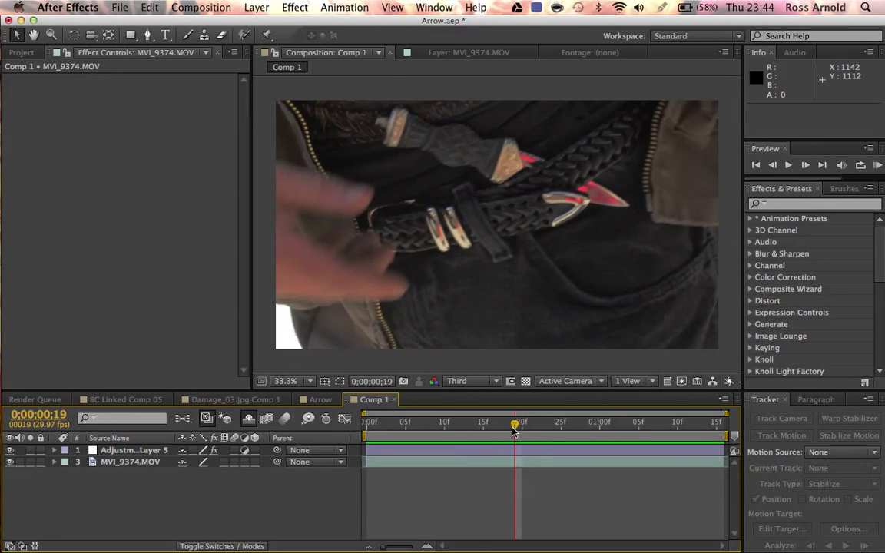
# - Duplicate the MVI_9374.MOV layer so Comp 1 holds two copies
pyautogui.click(490, 465)
pyautogui.hotkey('ctrl', 'd')
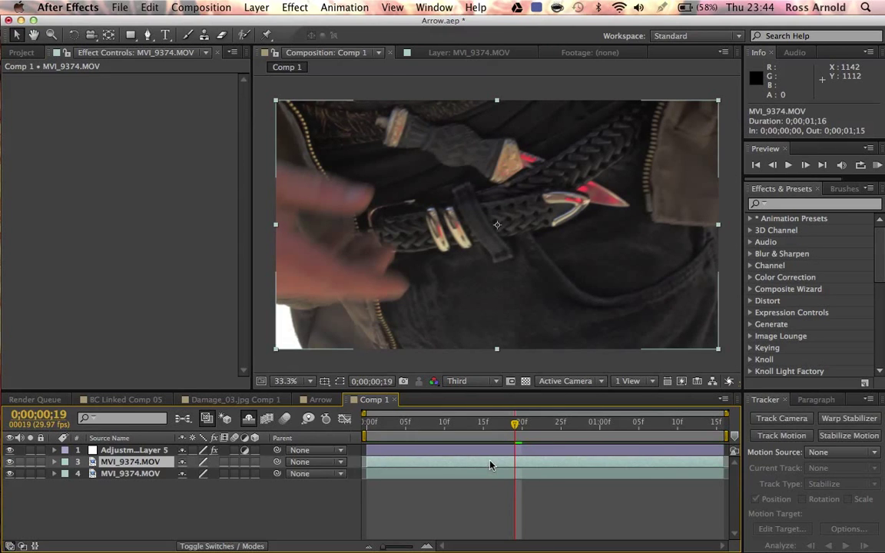
# - Draw a pen mask along the knife blade out to its red tip
pyautogui.click(145, 36)
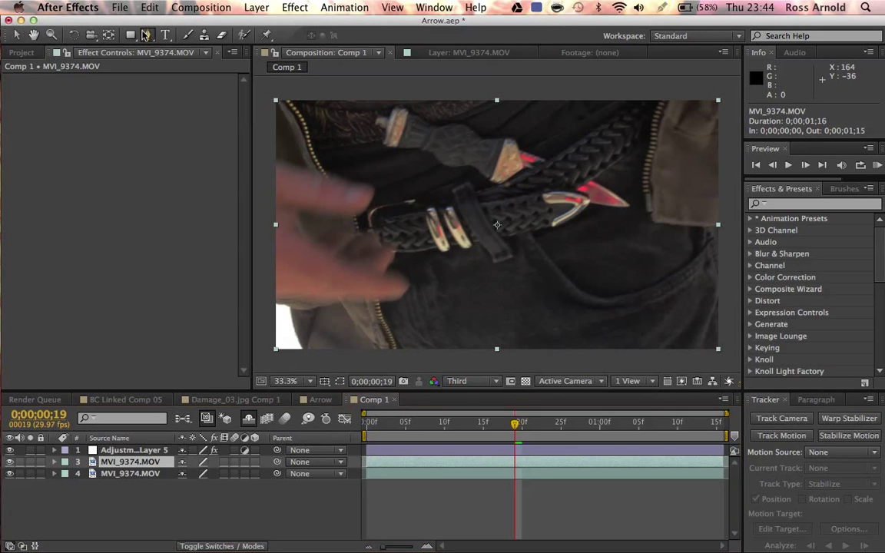
pyautogui.click(506, 134)
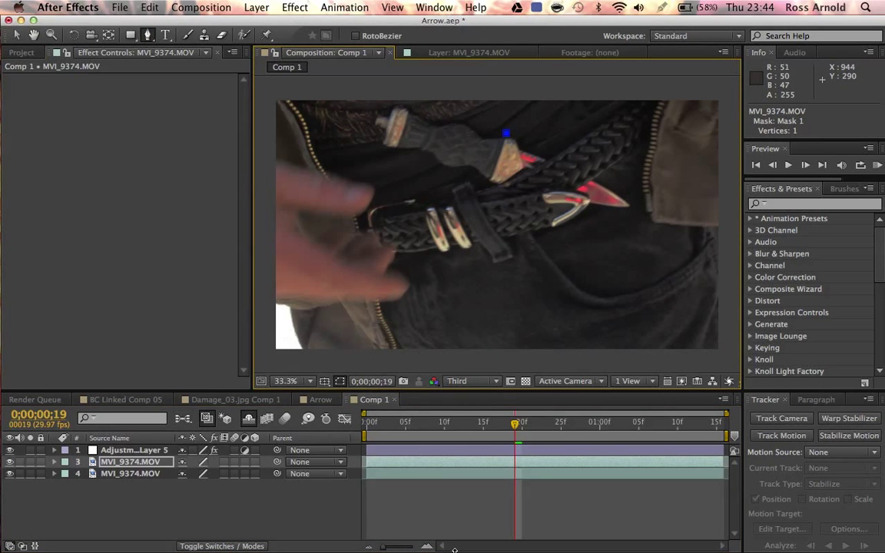
pyautogui.click(482, 181)
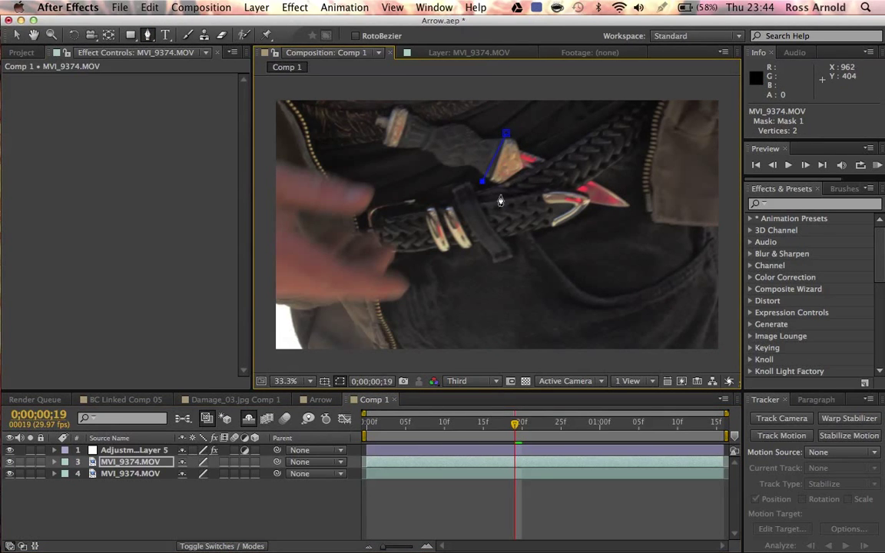
pyautogui.click(534, 203)
pyautogui.click(635, 213)
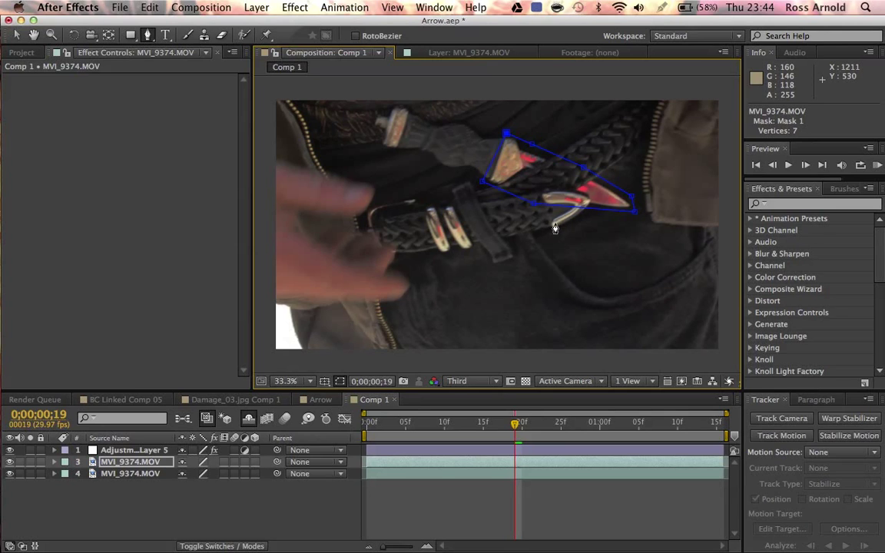
# - Add masks around the buckle reflection and buckle loops, undoing two misplaced points
pyautogui.click(555, 217)
pyautogui.click(559, 190)
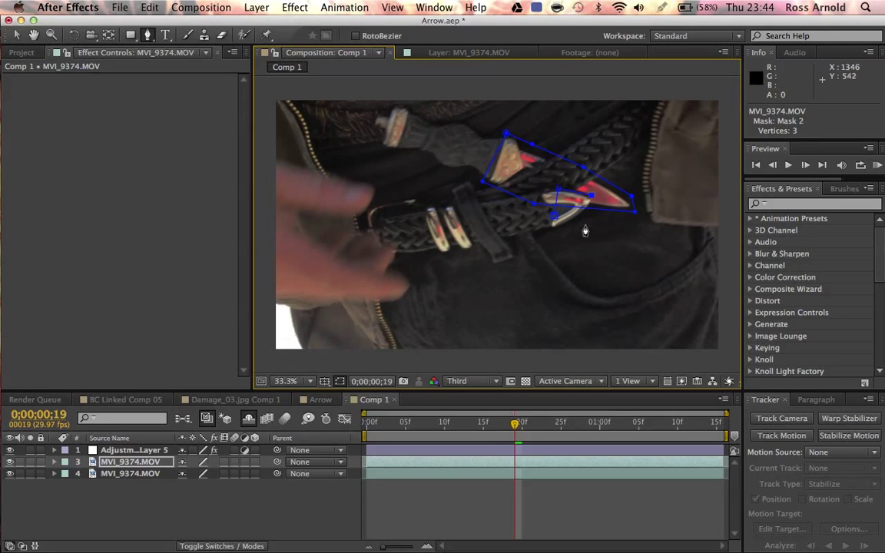
pyautogui.click(555, 217)
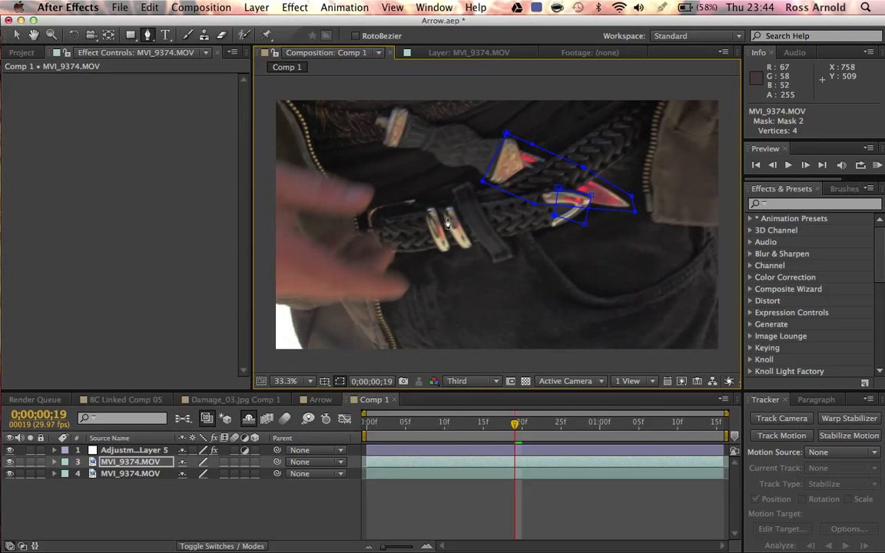
pyautogui.click(436, 213)
pyautogui.click(462, 252)
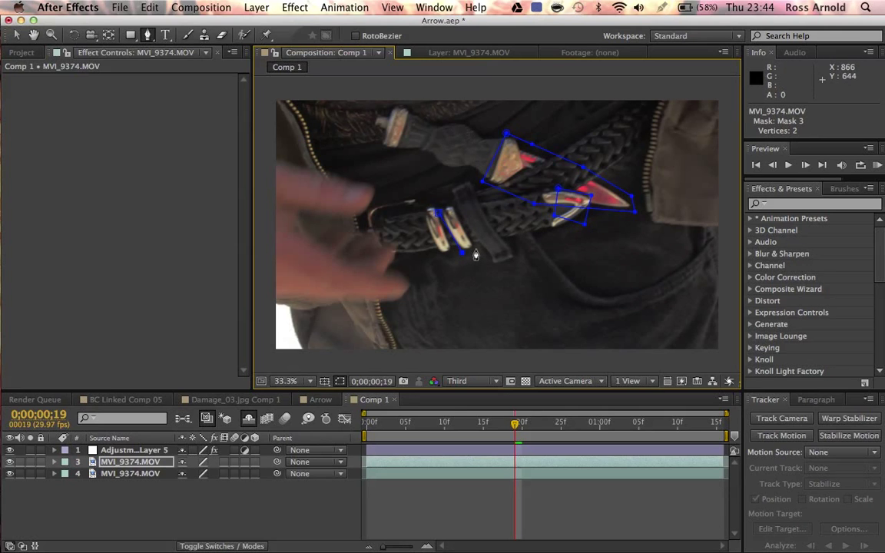
pyautogui.press('super+z')
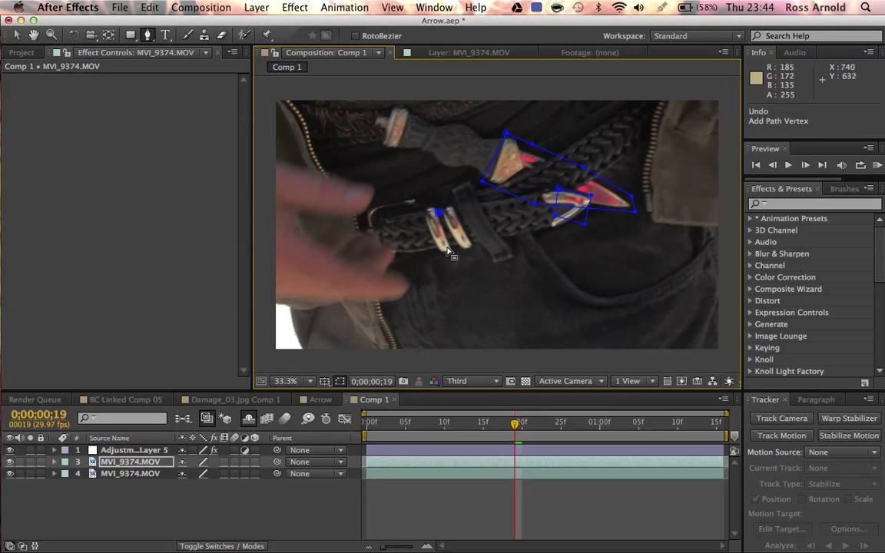
pyautogui.press('super+z')
pyautogui.click(419, 210)
pyautogui.click(457, 203)
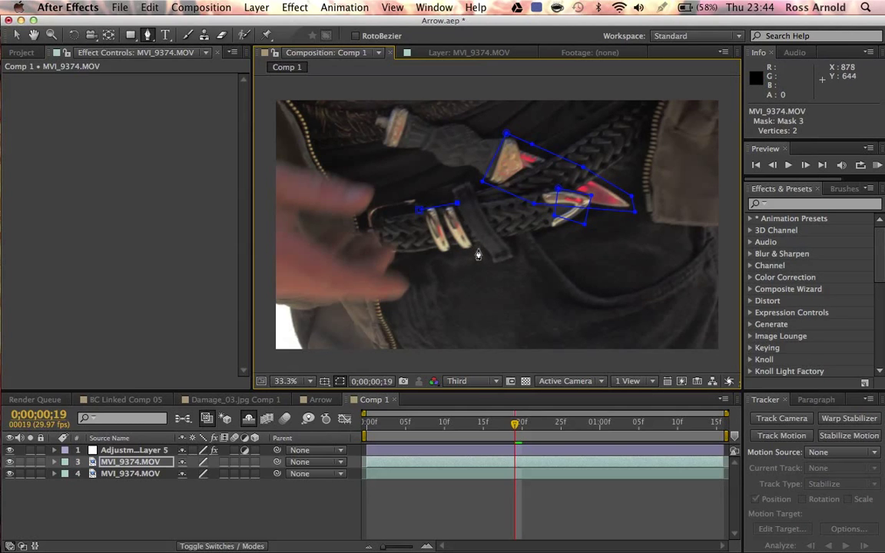
pyautogui.click(438, 258)
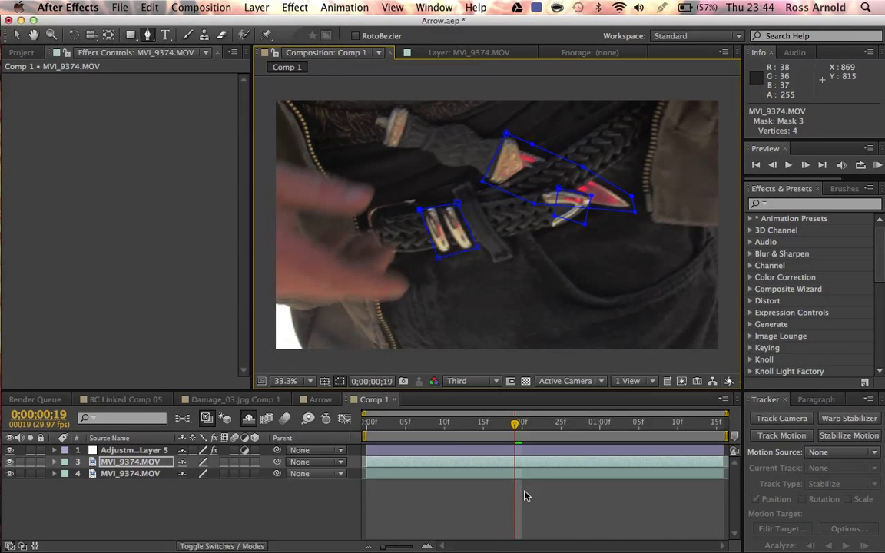
# - Reveal the mask paths and pull the knife-tip mask corners in tight to the blade
pyautogui.press('space')
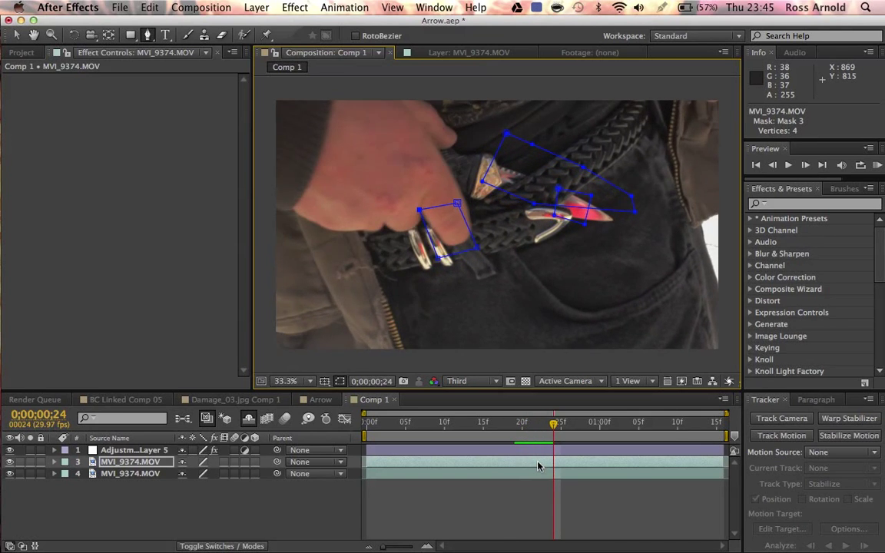
pyautogui.press('m')
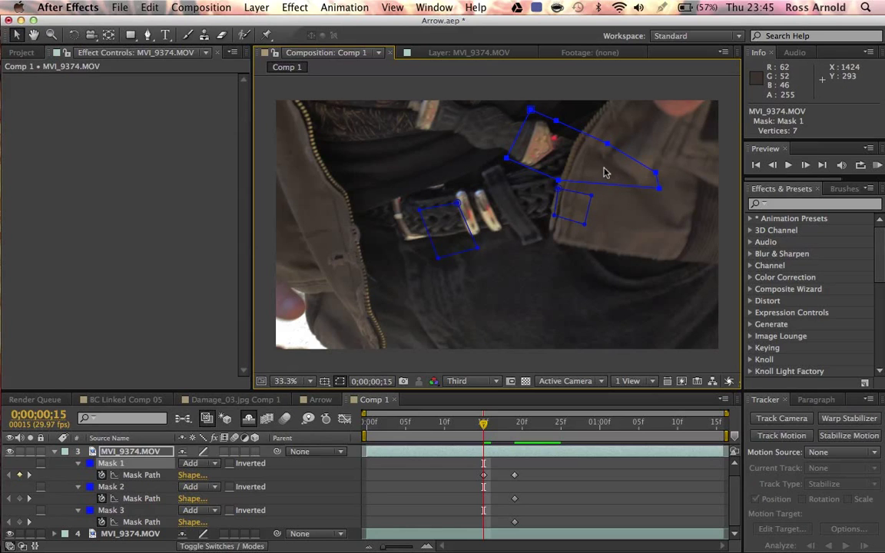
pyautogui.moveTo(650, 170)
pyautogui.mouseDown()
pyautogui.moveTo(572, 159)
pyautogui.moveTo(571, 135)
pyautogui.mouseUp()
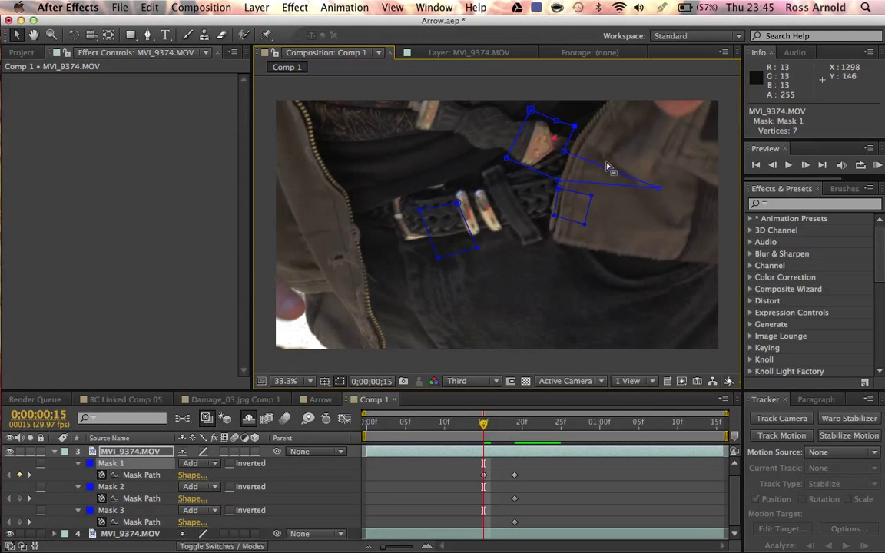
pyautogui.moveTo(660, 188); pyautogui.dragTo(547, 160)
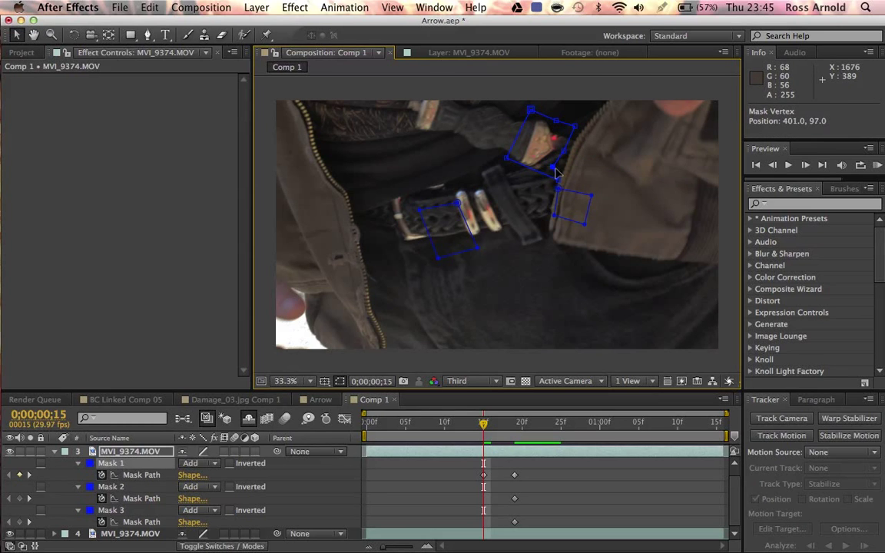
# - Preview the masks, then delete the extra masked duplicate layer
pyautogui.press('space')
pyautogui.press('space')
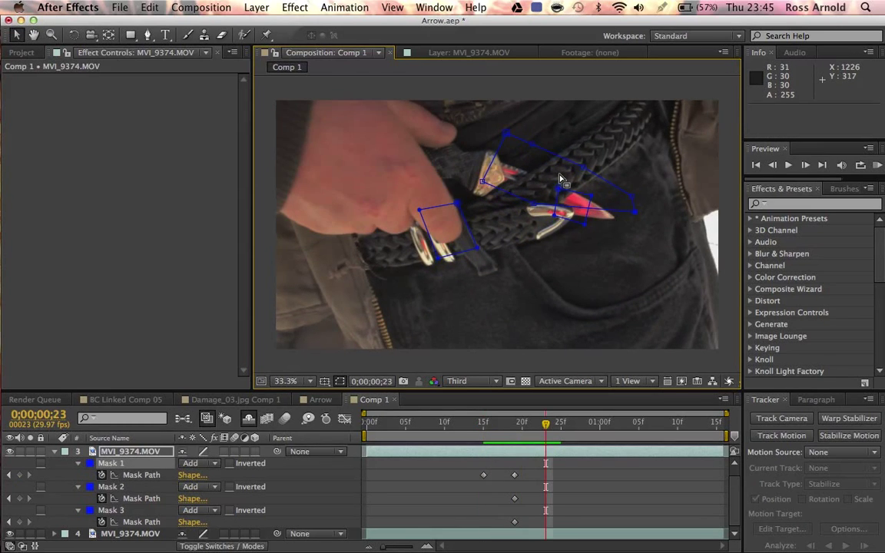
pyautogui.click(546, 433)
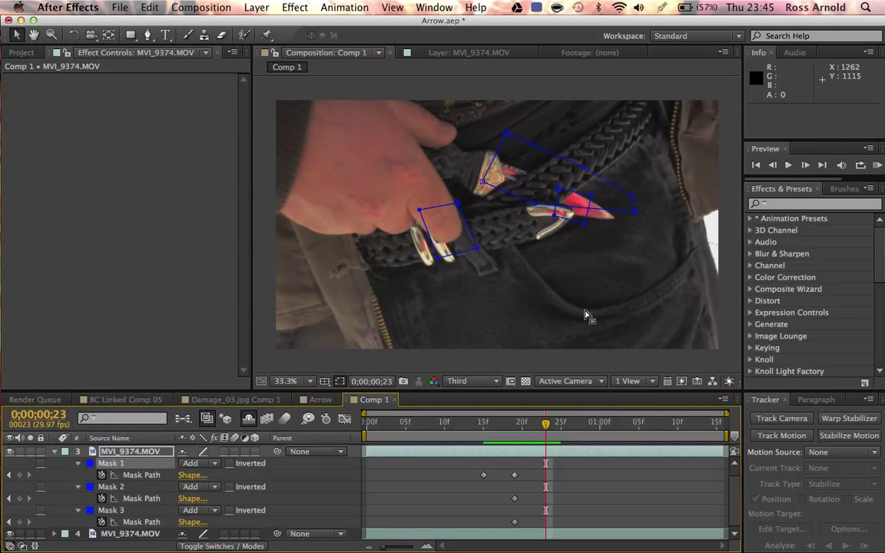
pyautogui.click(505, 137)
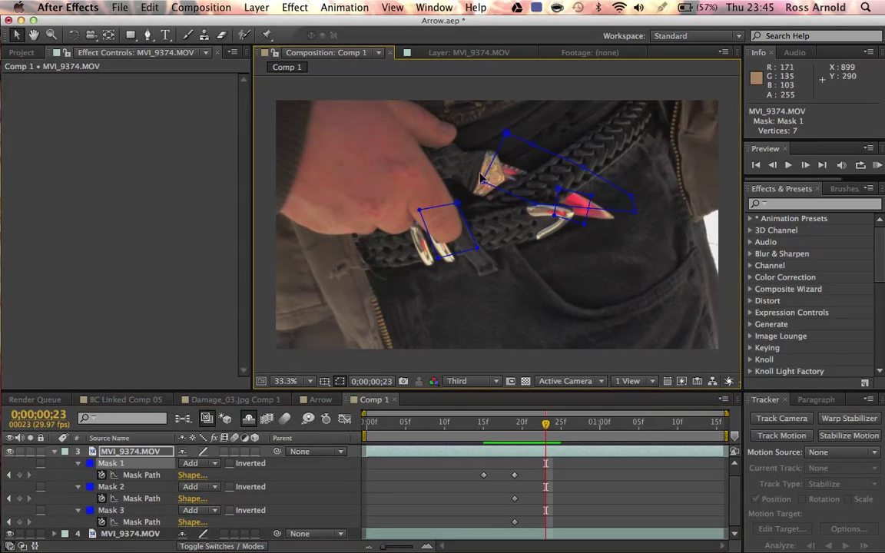
pyautogui.press('Delete')
pyautogui.click(113, 464)
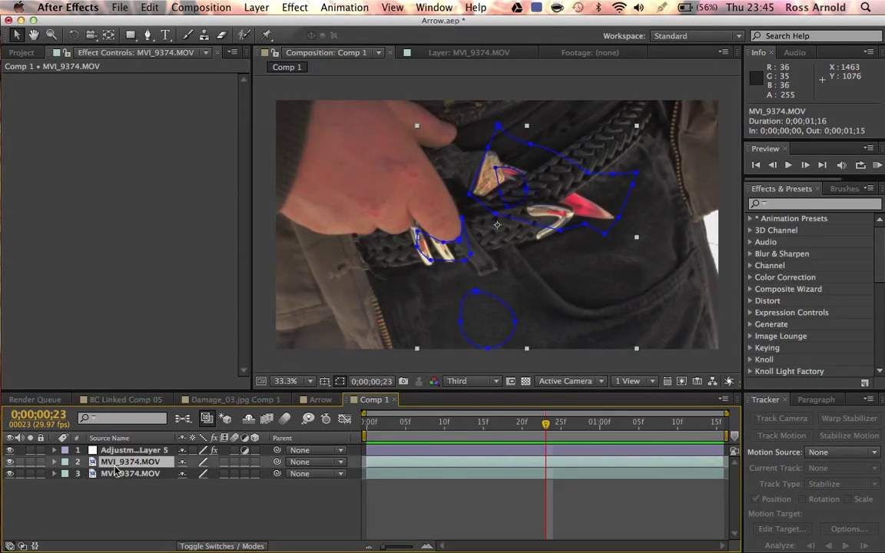
pyautogui.click(369, 429)
pyautogui.press('space')
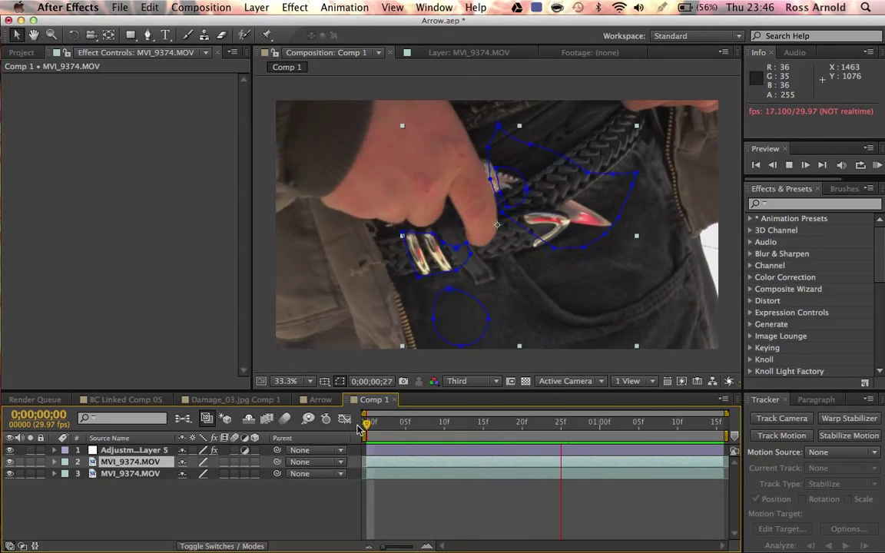
pyautogui.moveTo(415, 432); pyautogui.dragTo(530, 427)
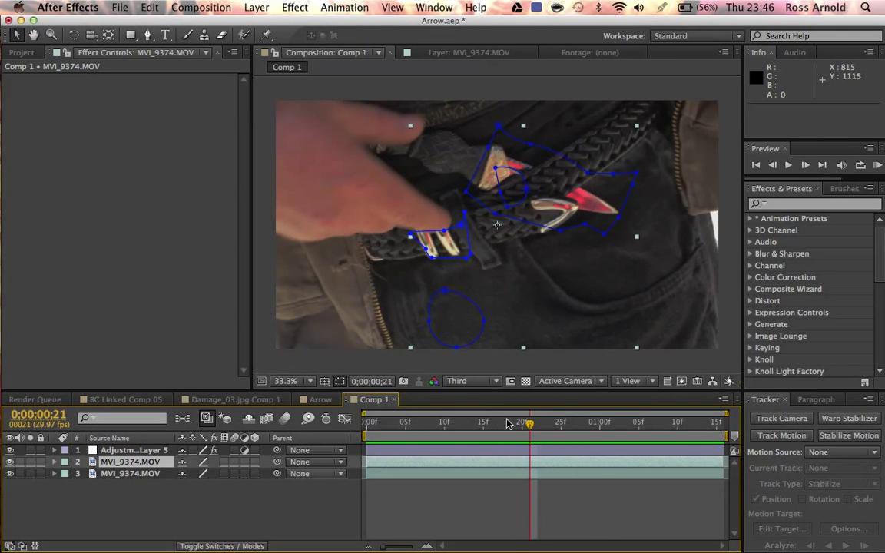
pyautogui.moveTo(530, 428); pyautogui.dragTo(561, 431)
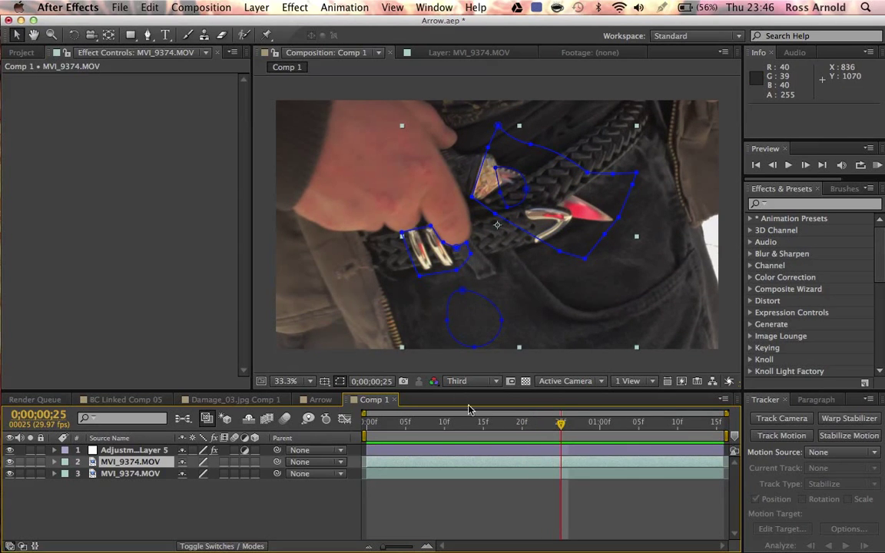
pyautogui.moveTo(558, 430)
pyautogui.mouseDown()
pyautogui.moveTo(501, 441)
pyautogui.moveTo(522, 470)
pyautogui.mouseUp()
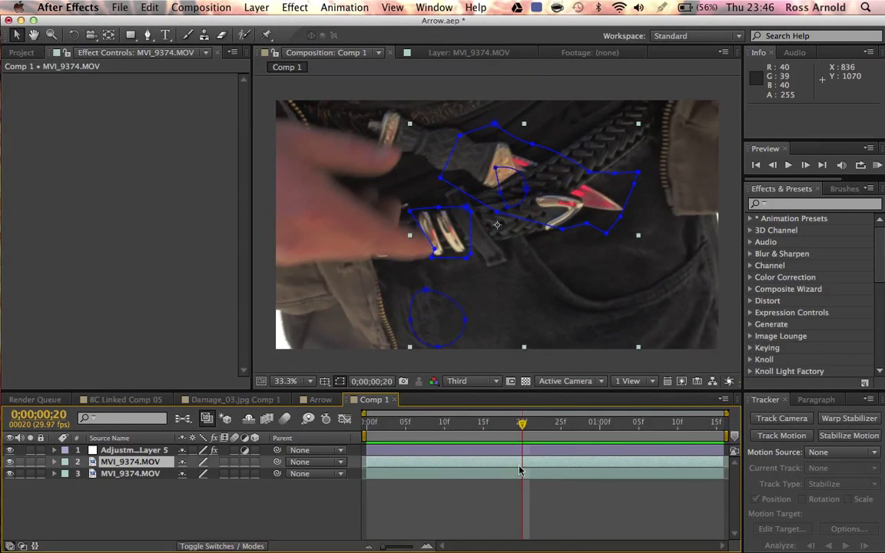
# - Apply the Hue/Saturation effect to the masked footage layer
pyautogui.click(527, 468)
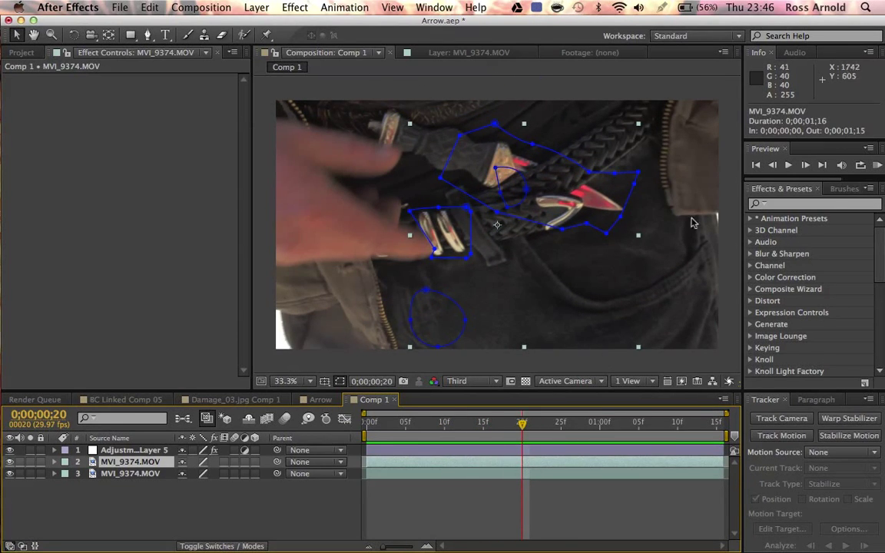
pyautogui.click(791, 204)
pyautogui.write('hue')
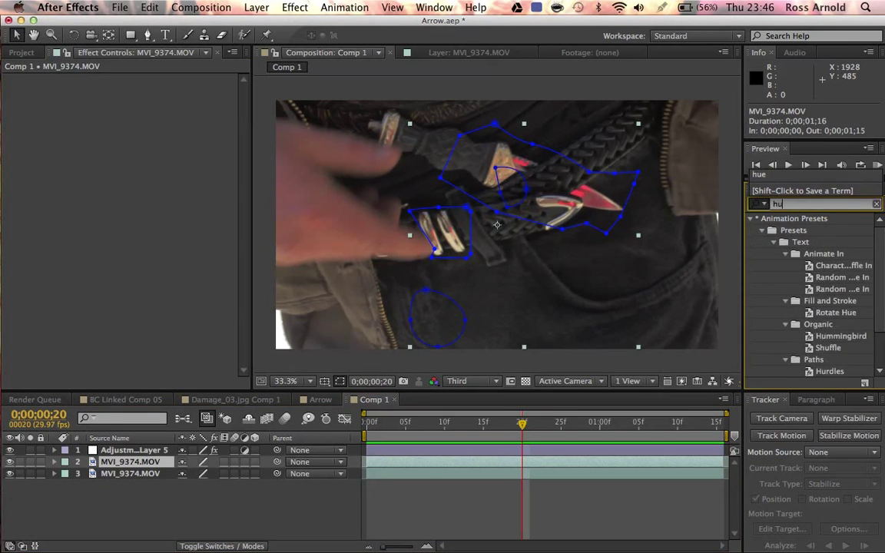
pyautogui.moveTo(800, 296); pyautogui.dragTo(502, 467)
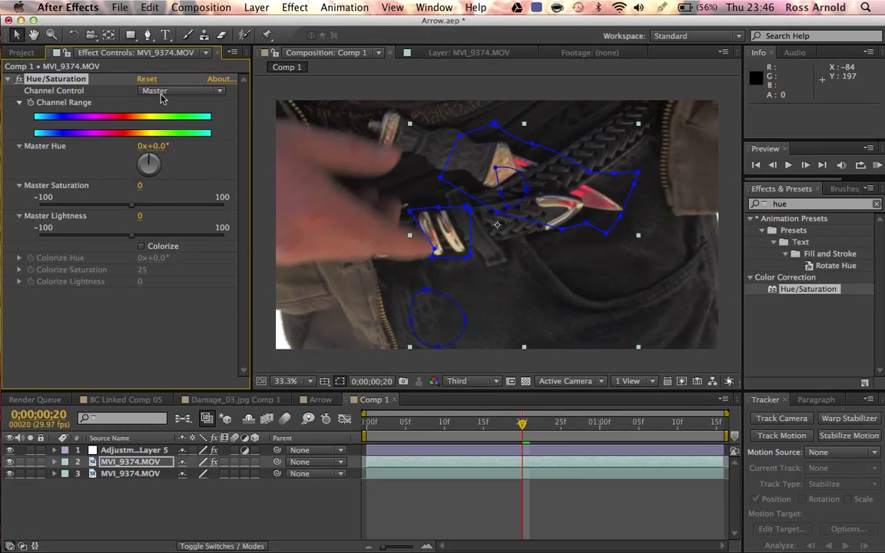
# - Set Channel Control to Reds and drop Red Saturation to -100
pyautogui.click(160, 94)
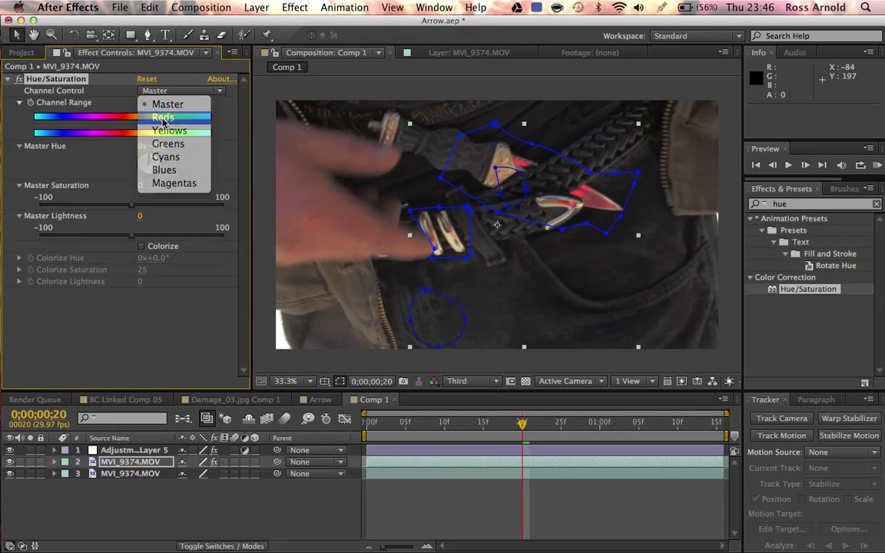
pyautogui.click(163, 119)
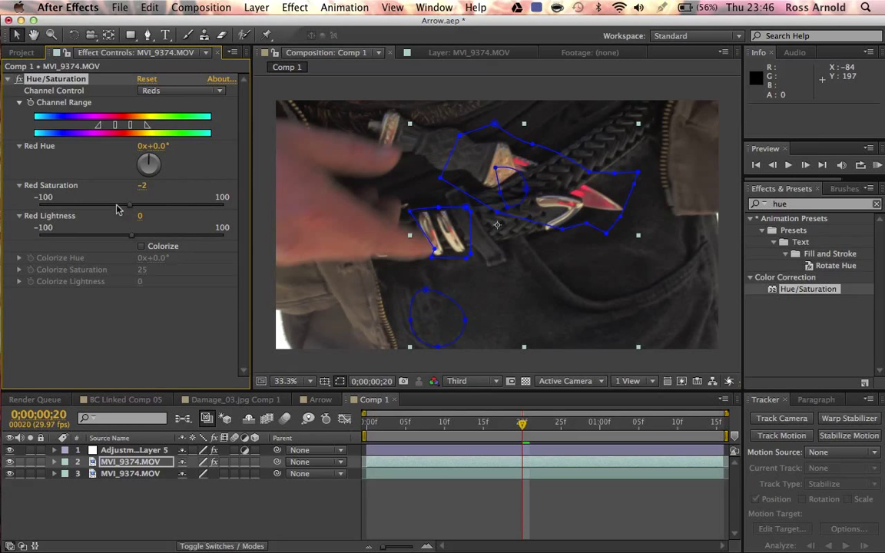
pyautogui.moveTo(45, 206); pyautogui.dragTo(2, 206)
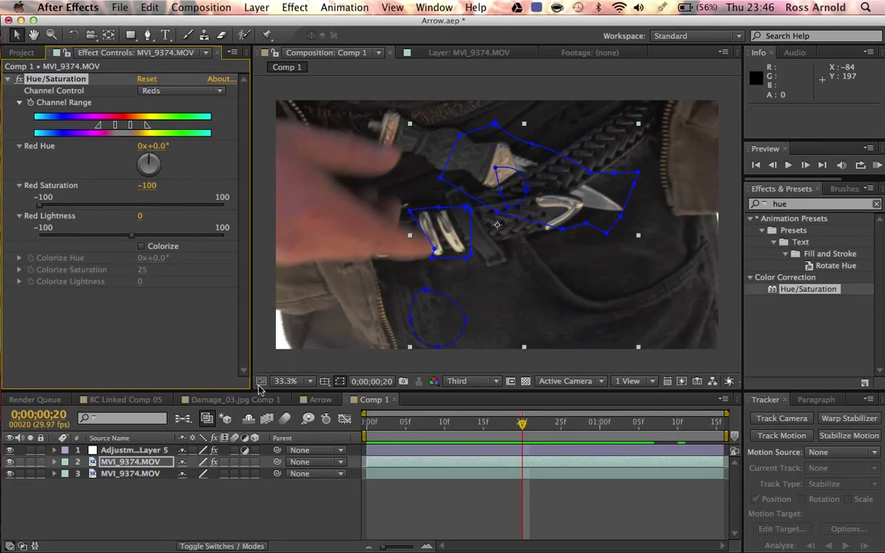
pyautogui.click(445, 518)
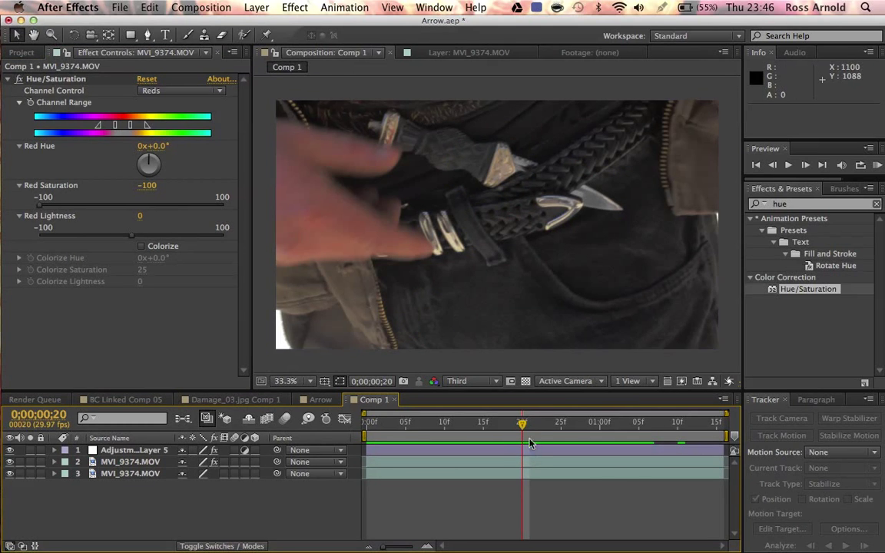
pyautogui.moveTo(521, 429); pyautogui.dragTo(366, 429)
pyautogui.press('space')
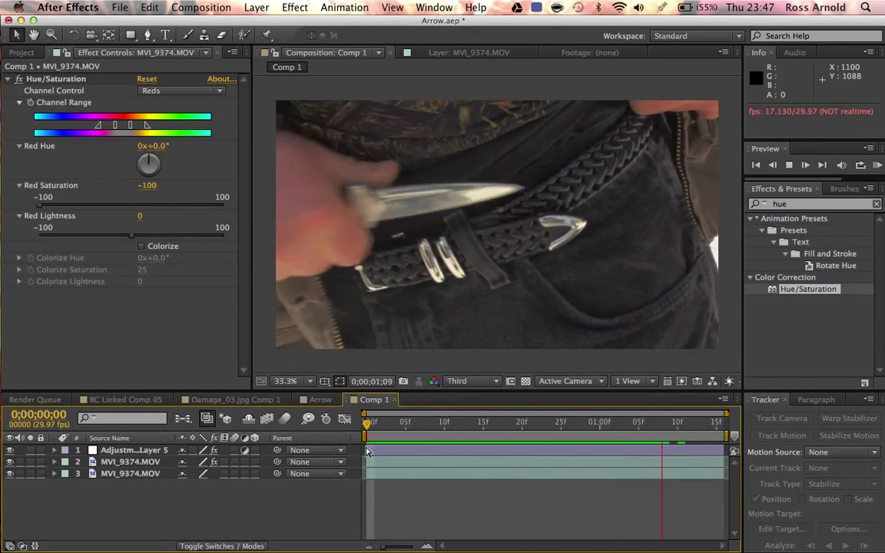
pyautogui.press('space')
pyautogui.moveTo(431, 427); pyautogui.dragTo(367, 428)
pyautogui.press('space')
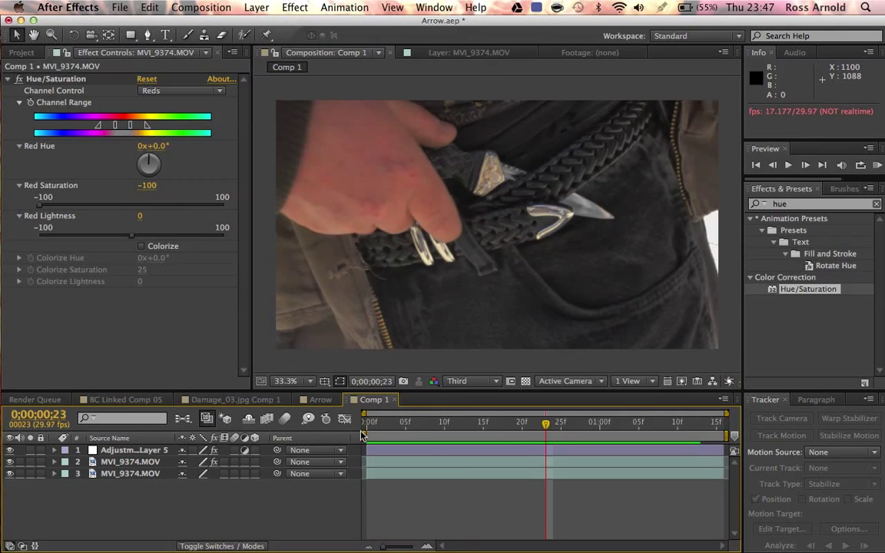
pyautogui.press('space')
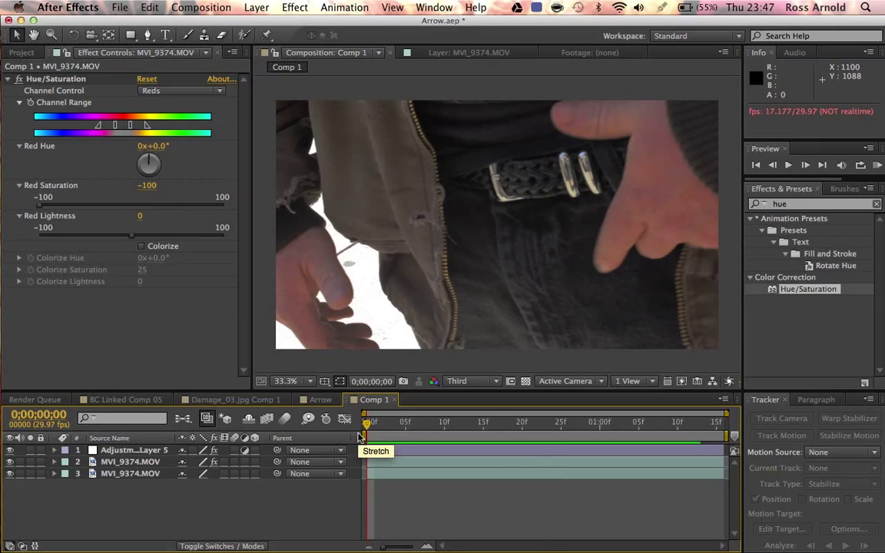
pyautogui.press('space')
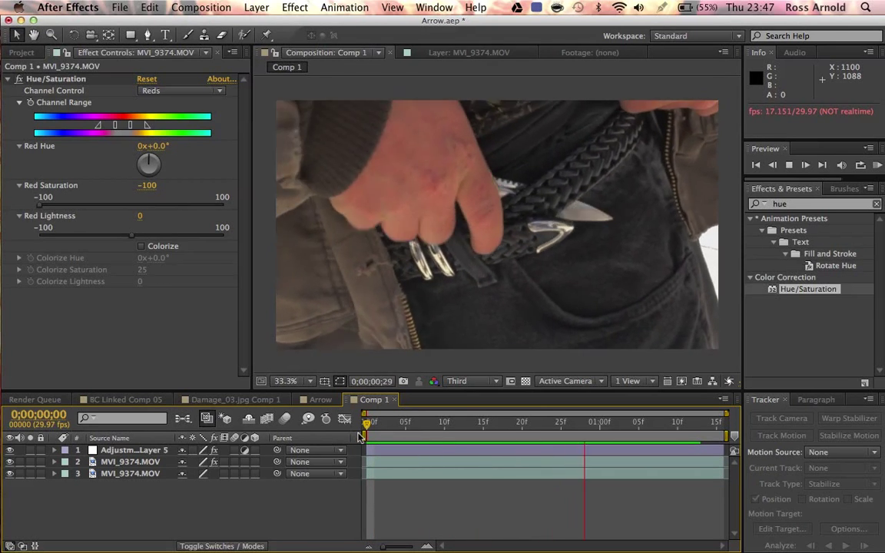
pyautogui.press('space')
pyautogui.moveTo(582, 420); pyautogui.dragTo(405, 415)
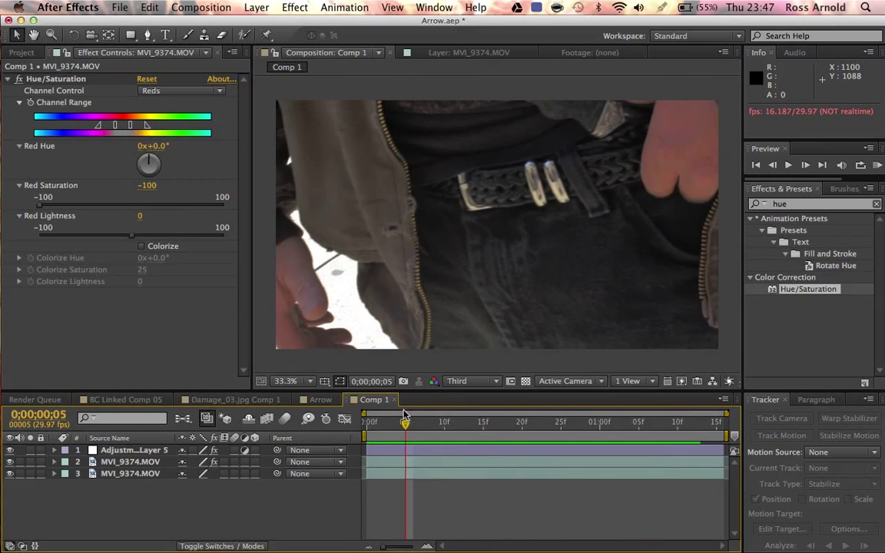
pyautogui.press('space')
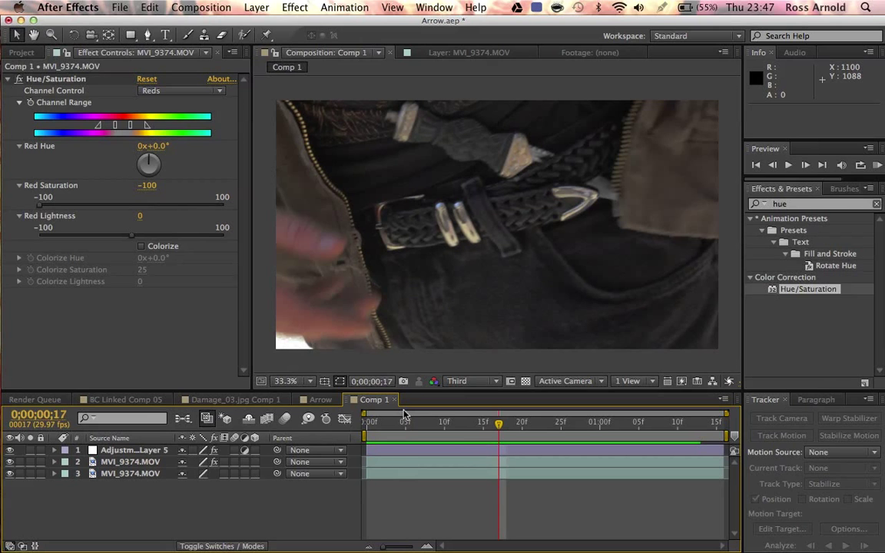
pyautogui.press('pageup')
pyautogui.press('pageup')
pyautogui.press('pageup')
pyautogui.press('pageup')
pyautogui.press('pageup')
pyautogui.press('pageup')
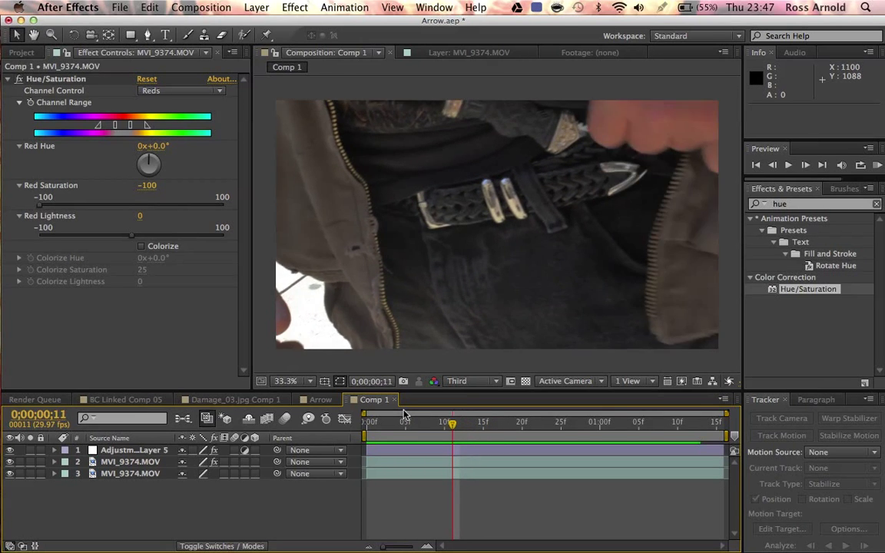
pyautogui.press('pageup')
pyautogui.press('pageup')
pyautogui.press('pageup')
pyautogui.press('pageup')
pyautogui.press('pageup')
pyautogui.press('pageup')
pyautogui.press('pageup')
pyautogui.press('pageup')
pyautogui.press('pageup')
pyautogui.press('pageup')
pyautogui.press('pageup')
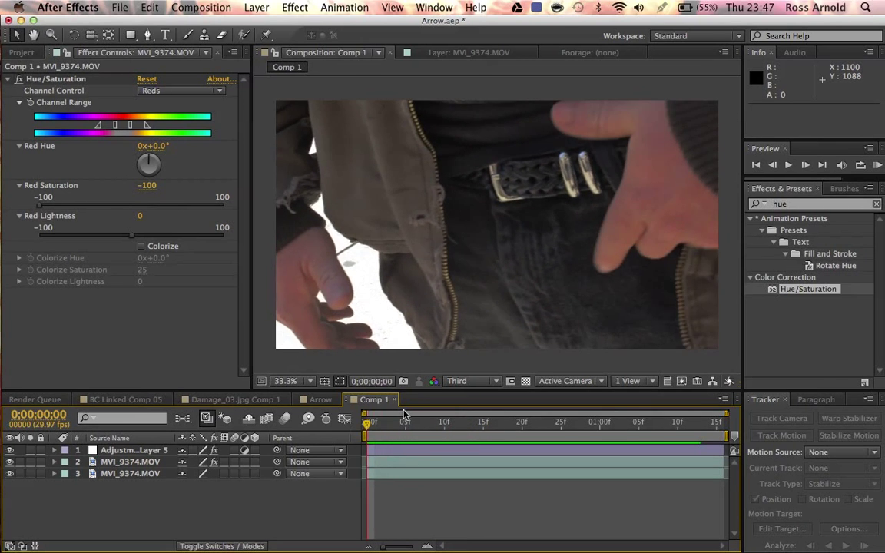
pyautogui.press('space')
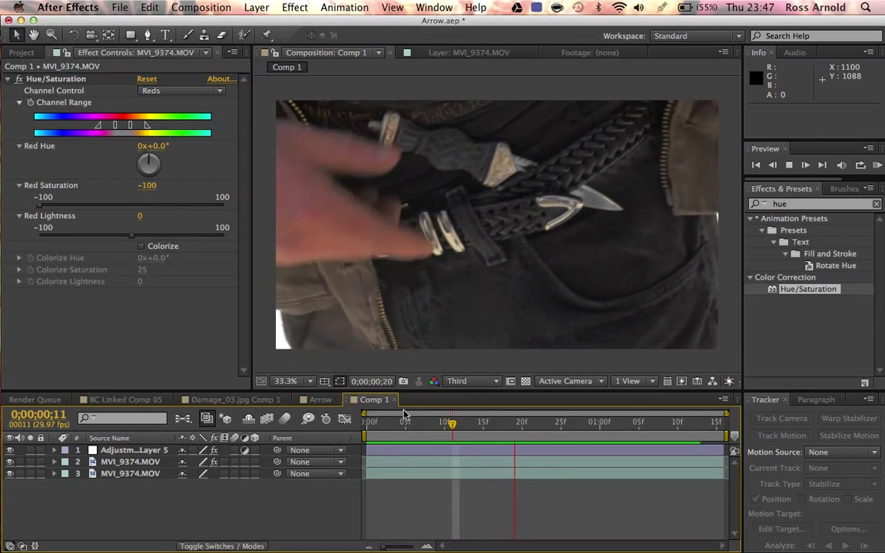